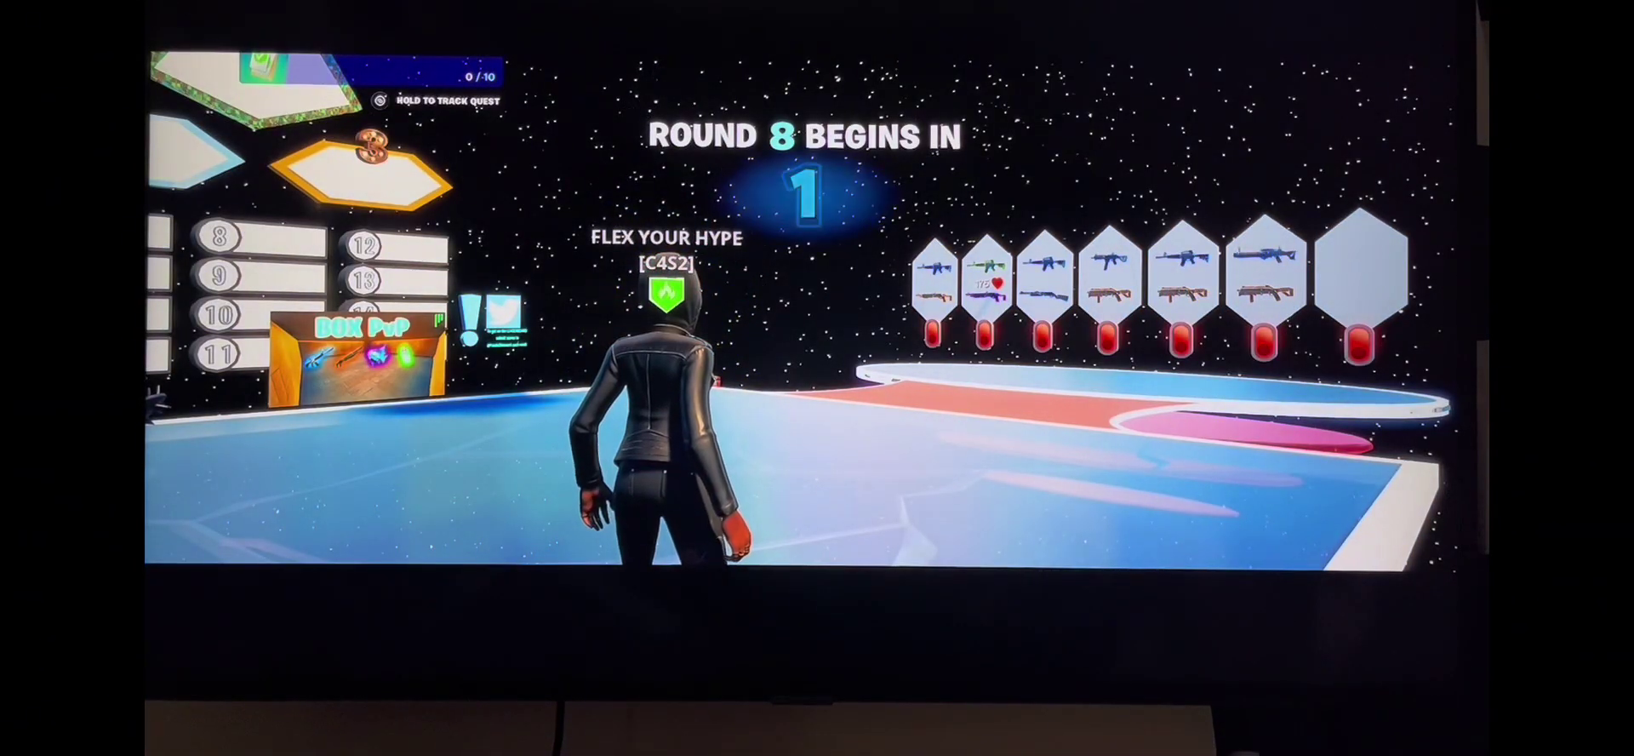
- Open the social panel during the Round 8 countdown
key("p")
- Close the social panel and fight round 8 with the assault rifle
key("Up")
key("Up")
key("Up")
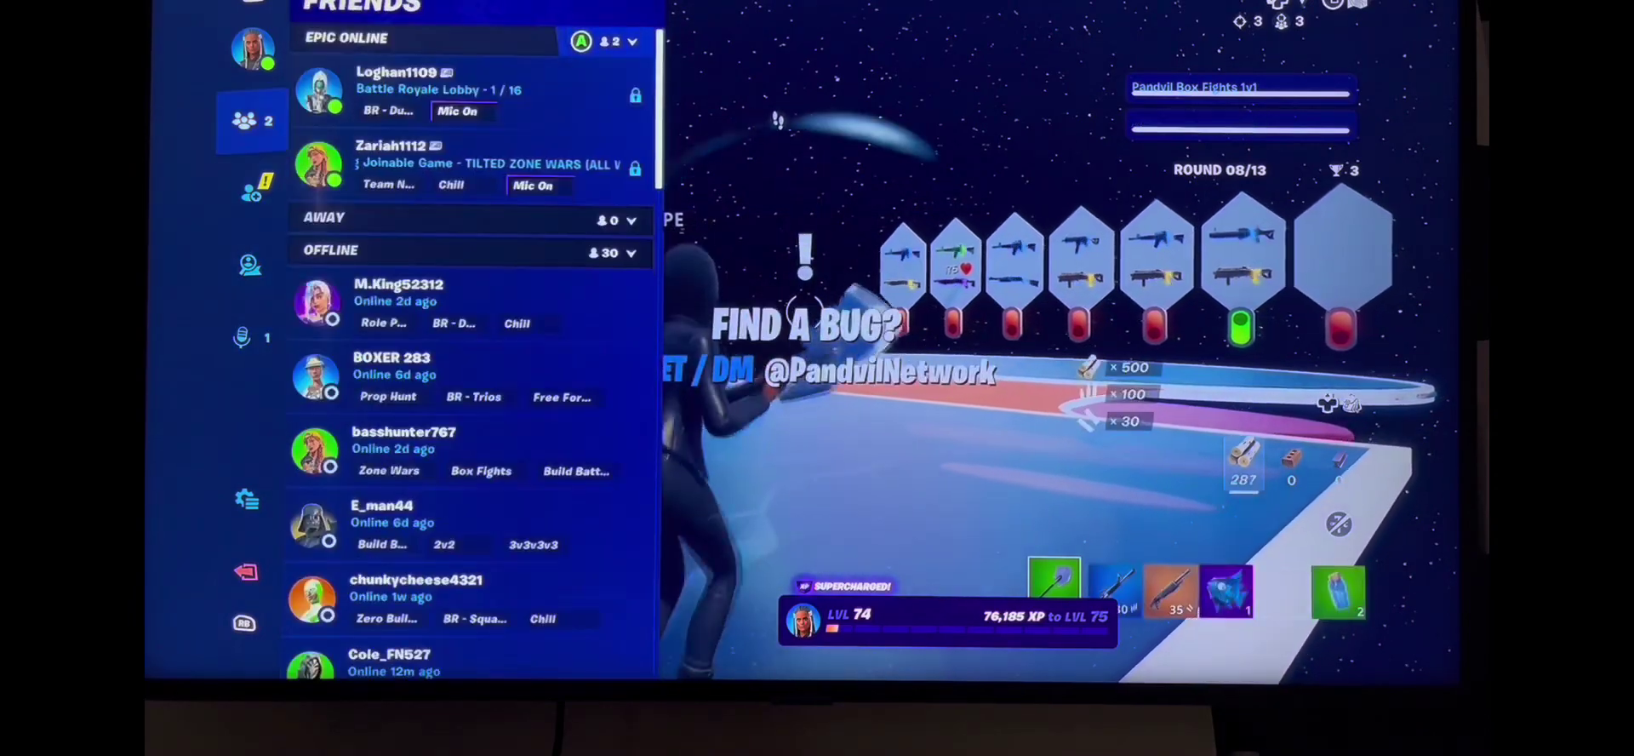
key("Escape")
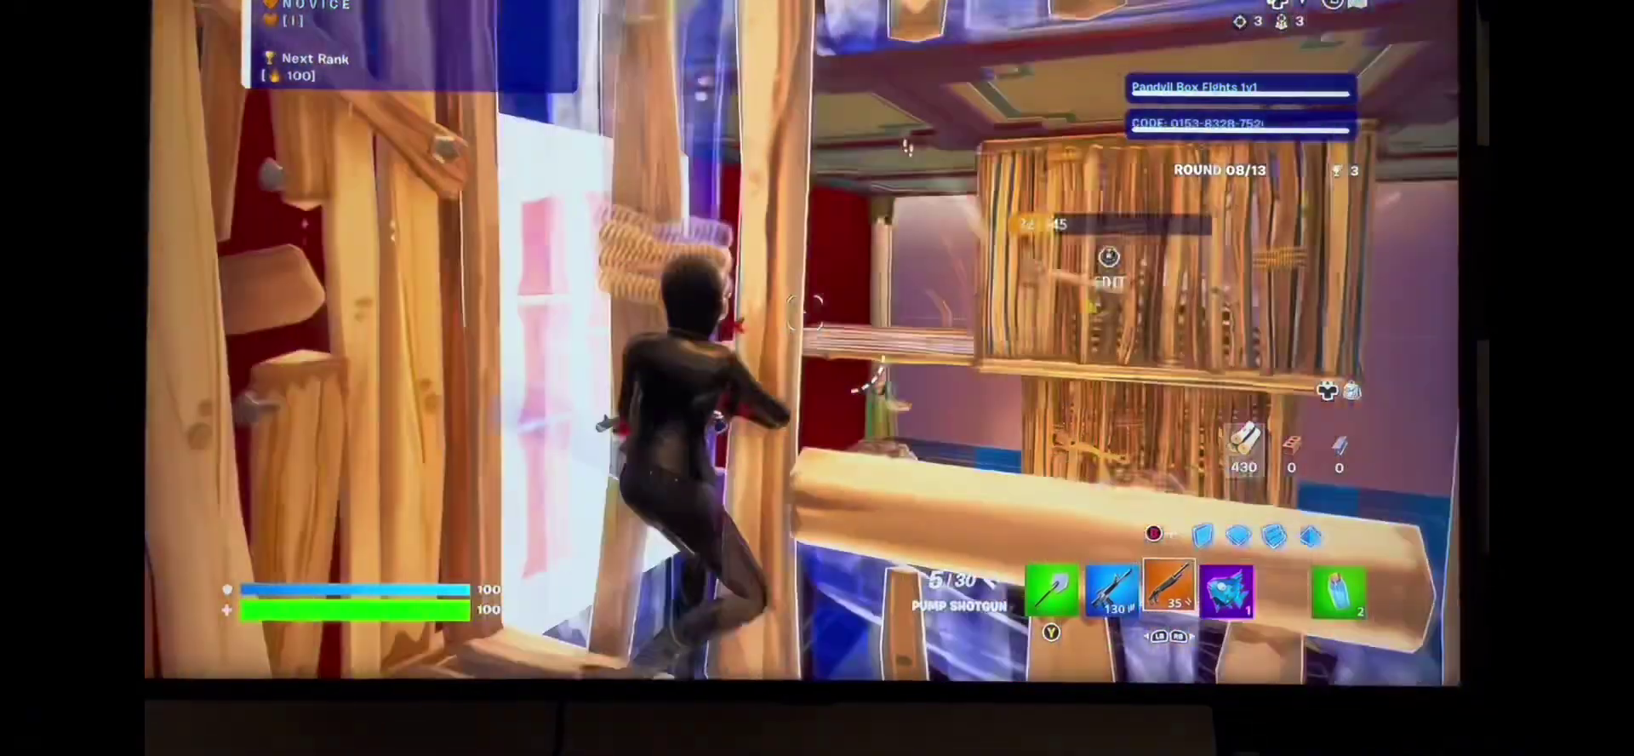
key("2")
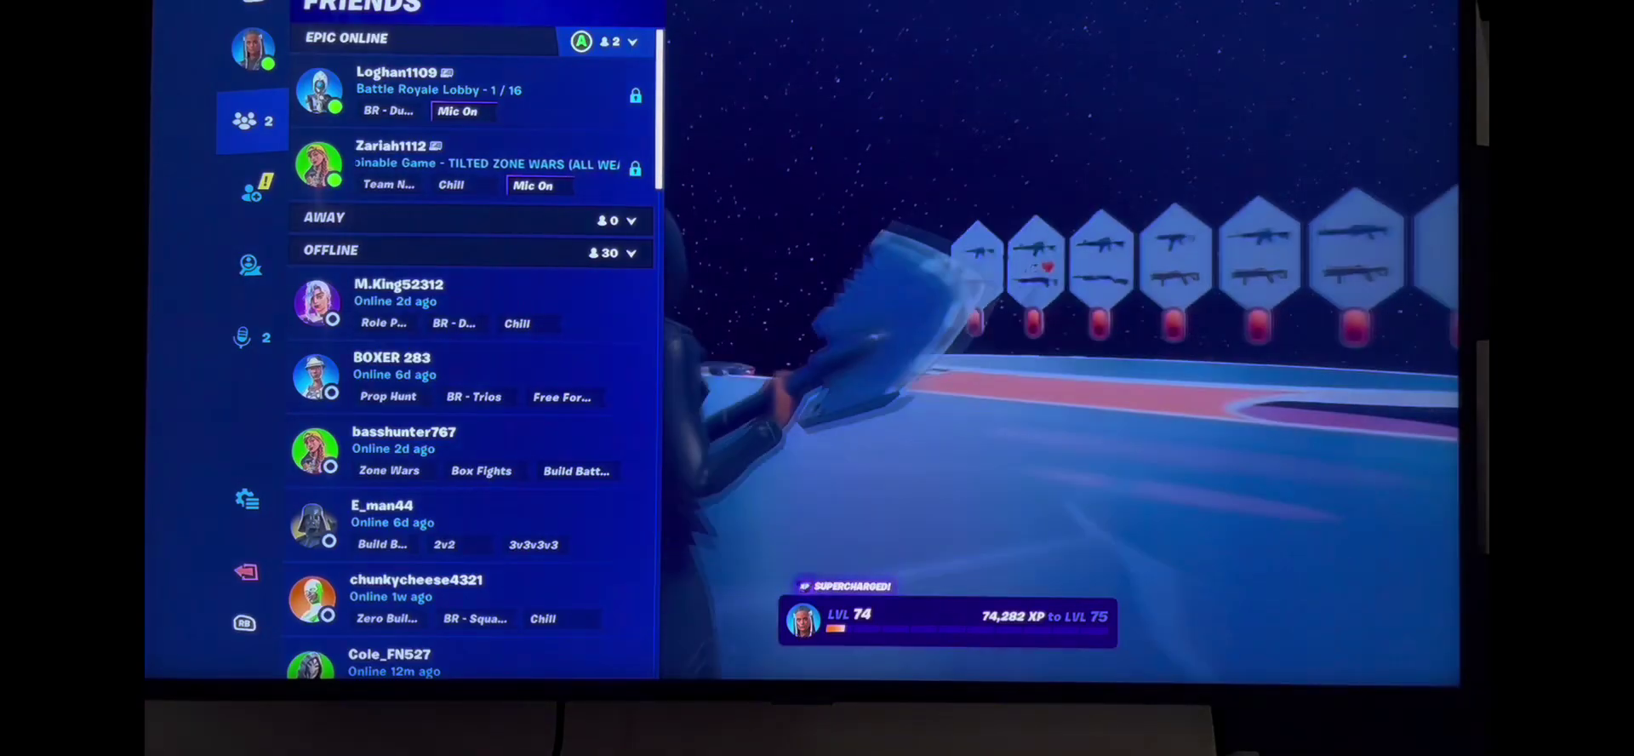
- Close Voice Chat, build walls toward the box, and shoot the opponent with the assault rifle
key("Down")
key("Down")
key("Down")
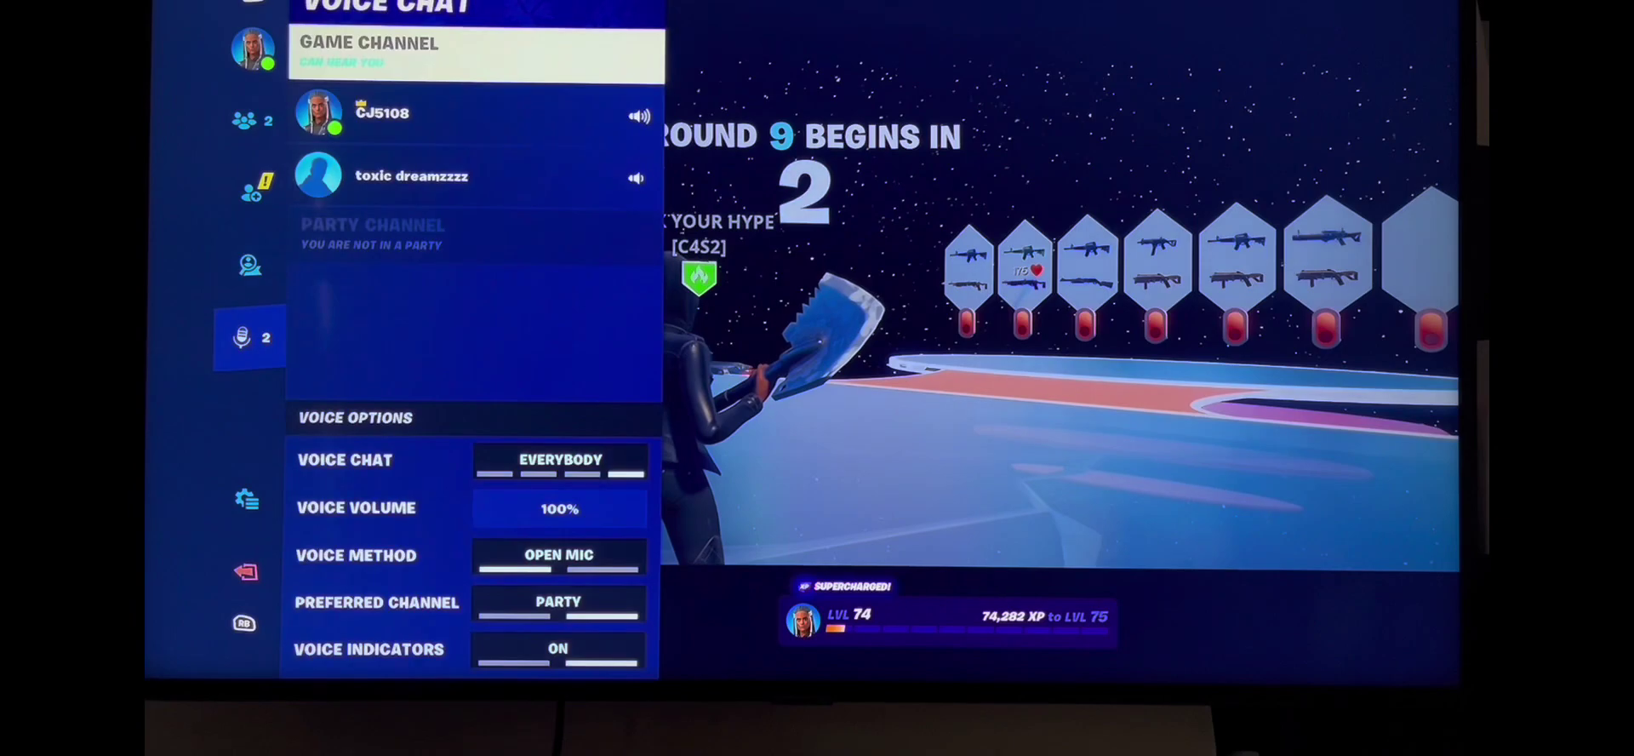
key("Escape")
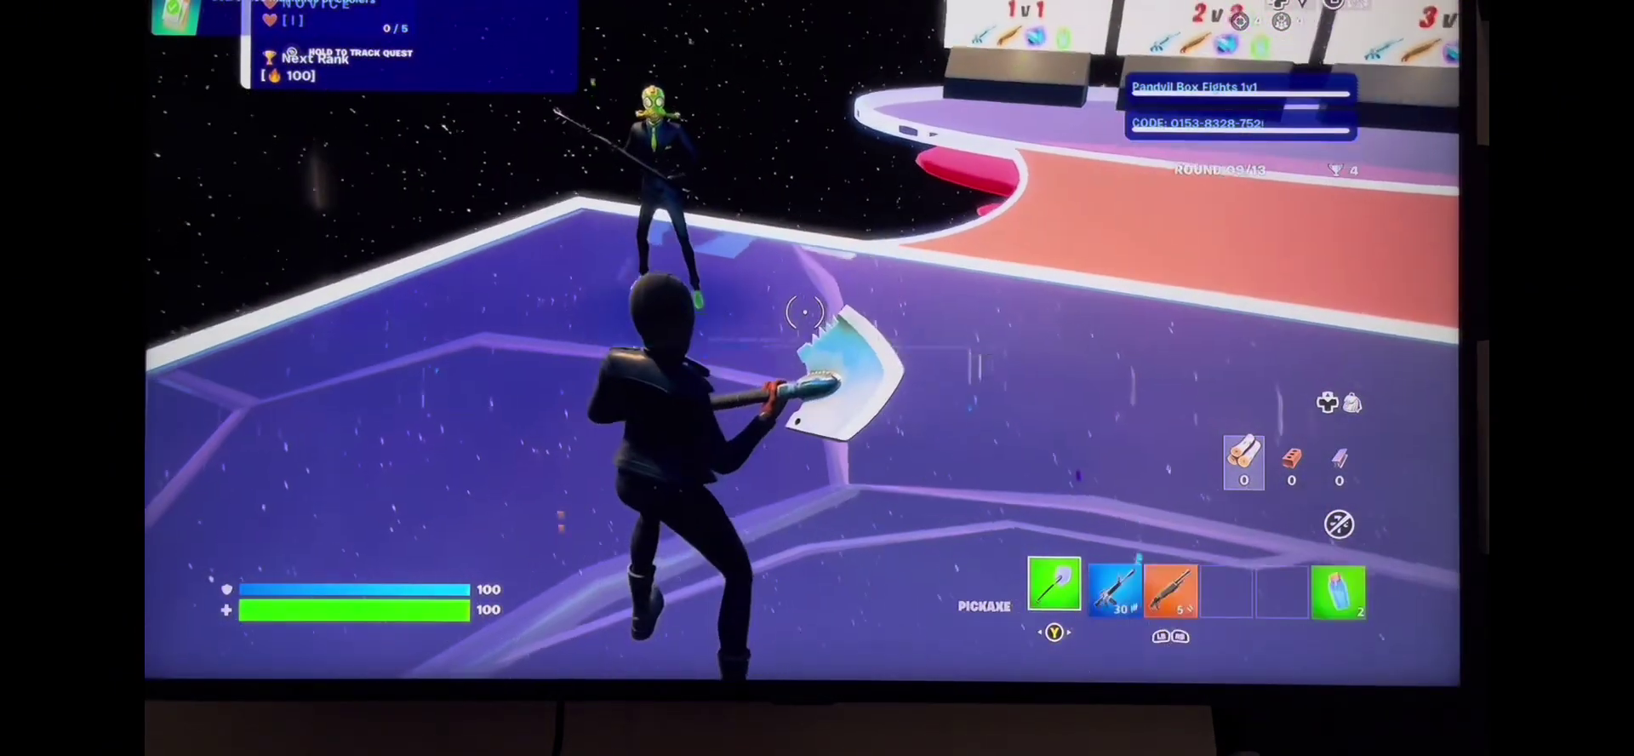
key("3")
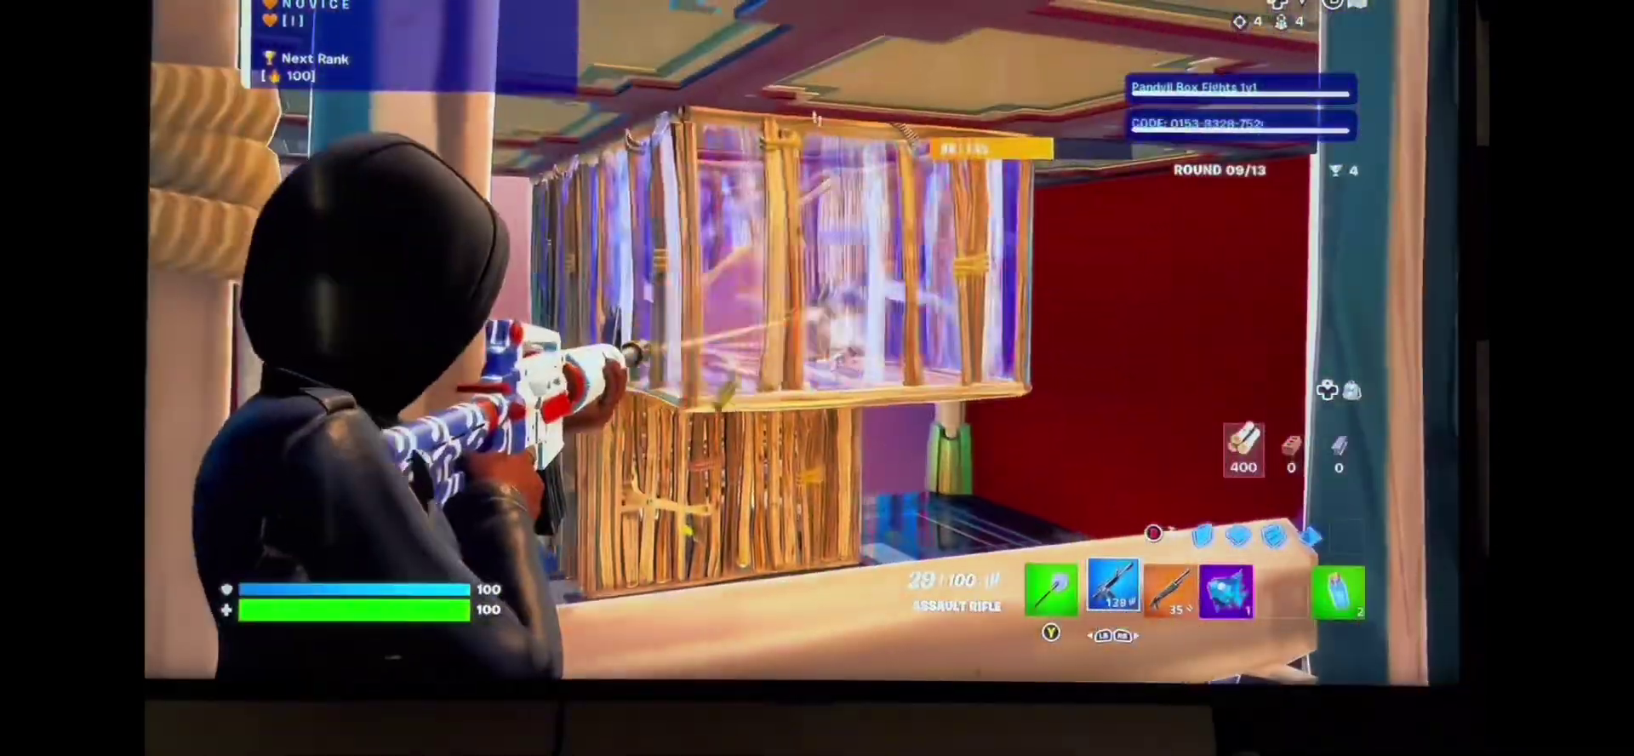
left_click(803, 342)
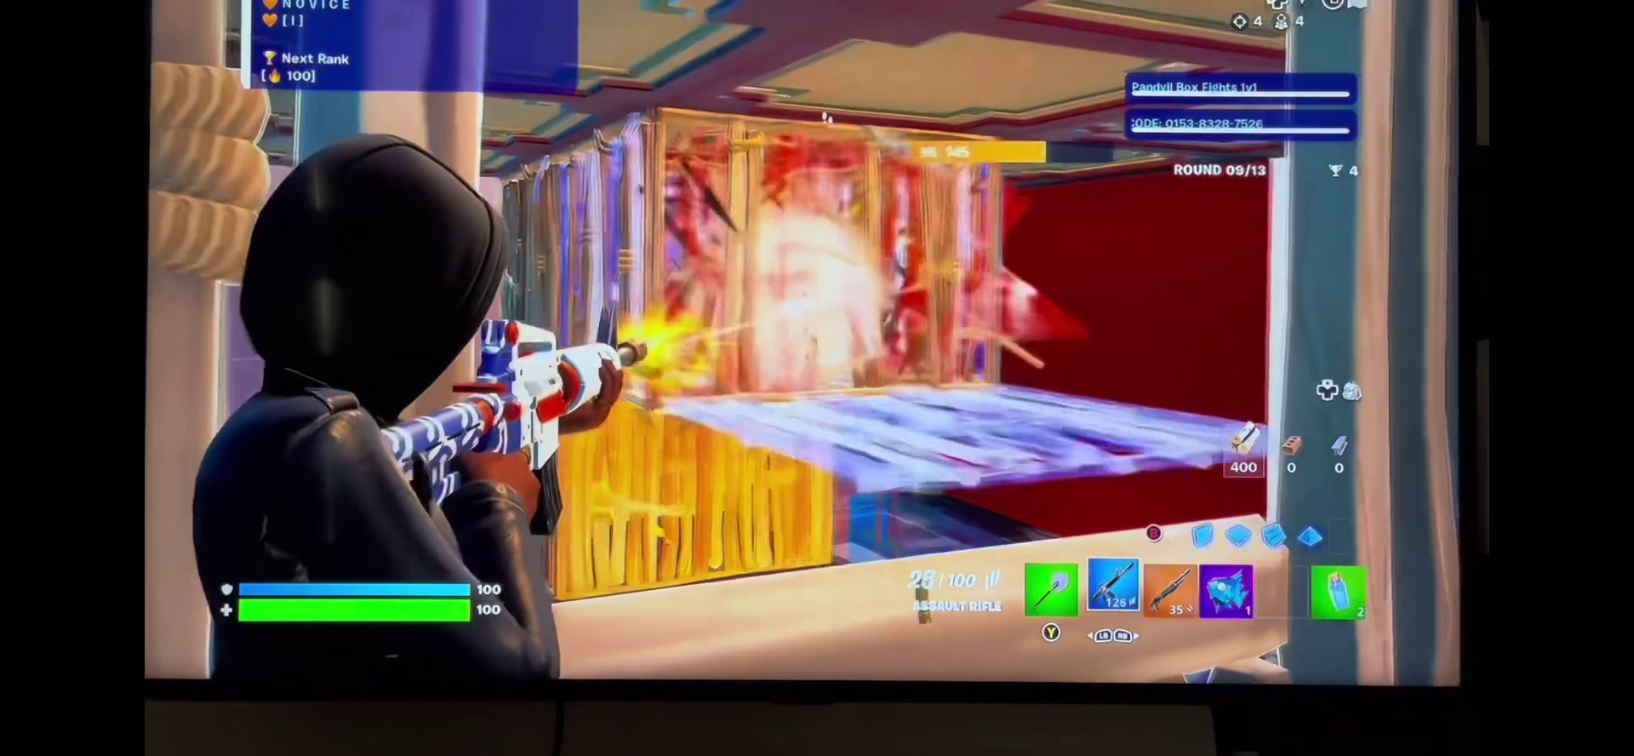
left_click(803, 341)
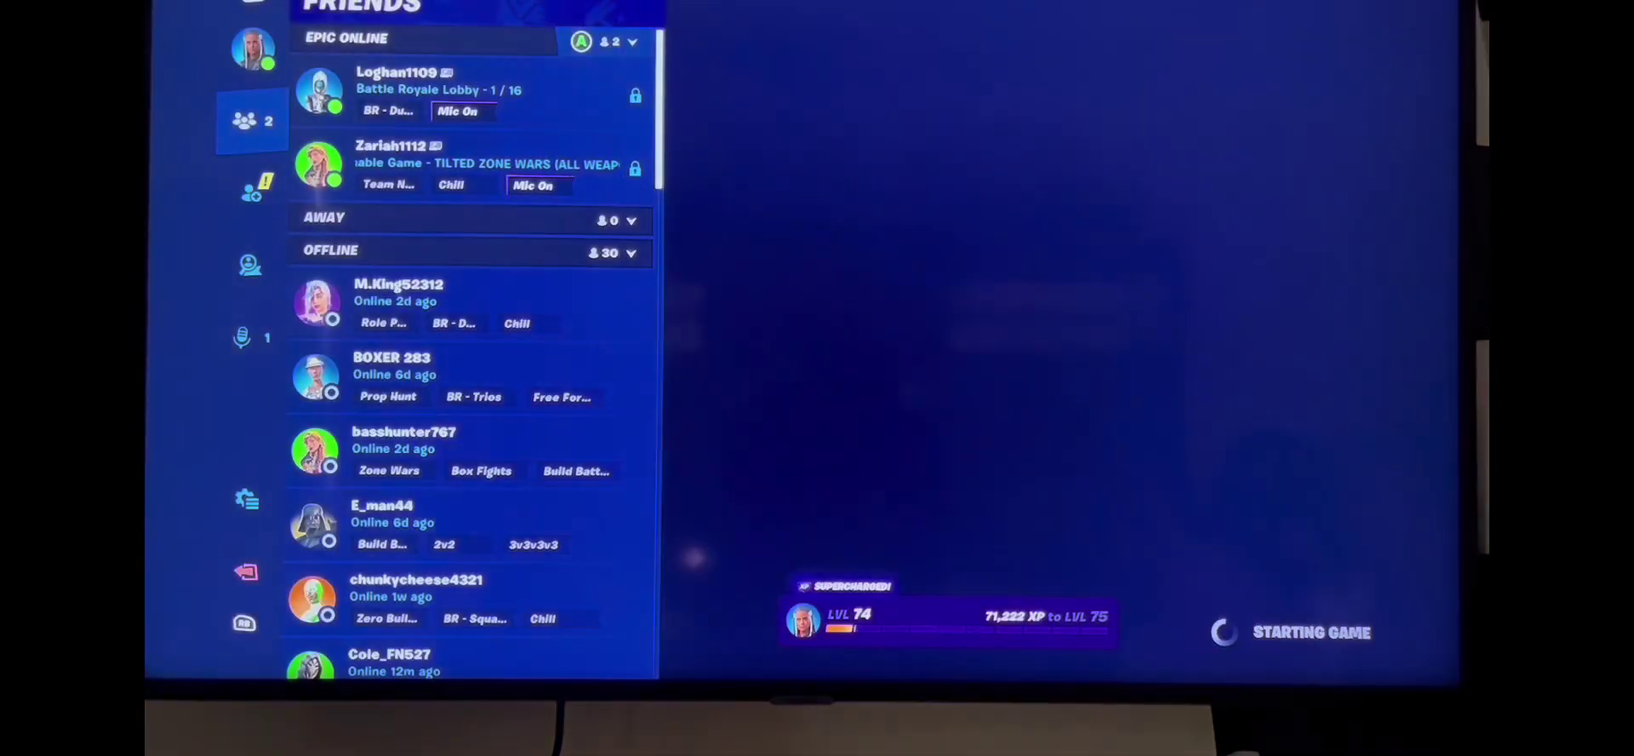
- Flip to another social tab and close the social panel before the remaining rounds
key("Down")
key("Down")
key("Escape")
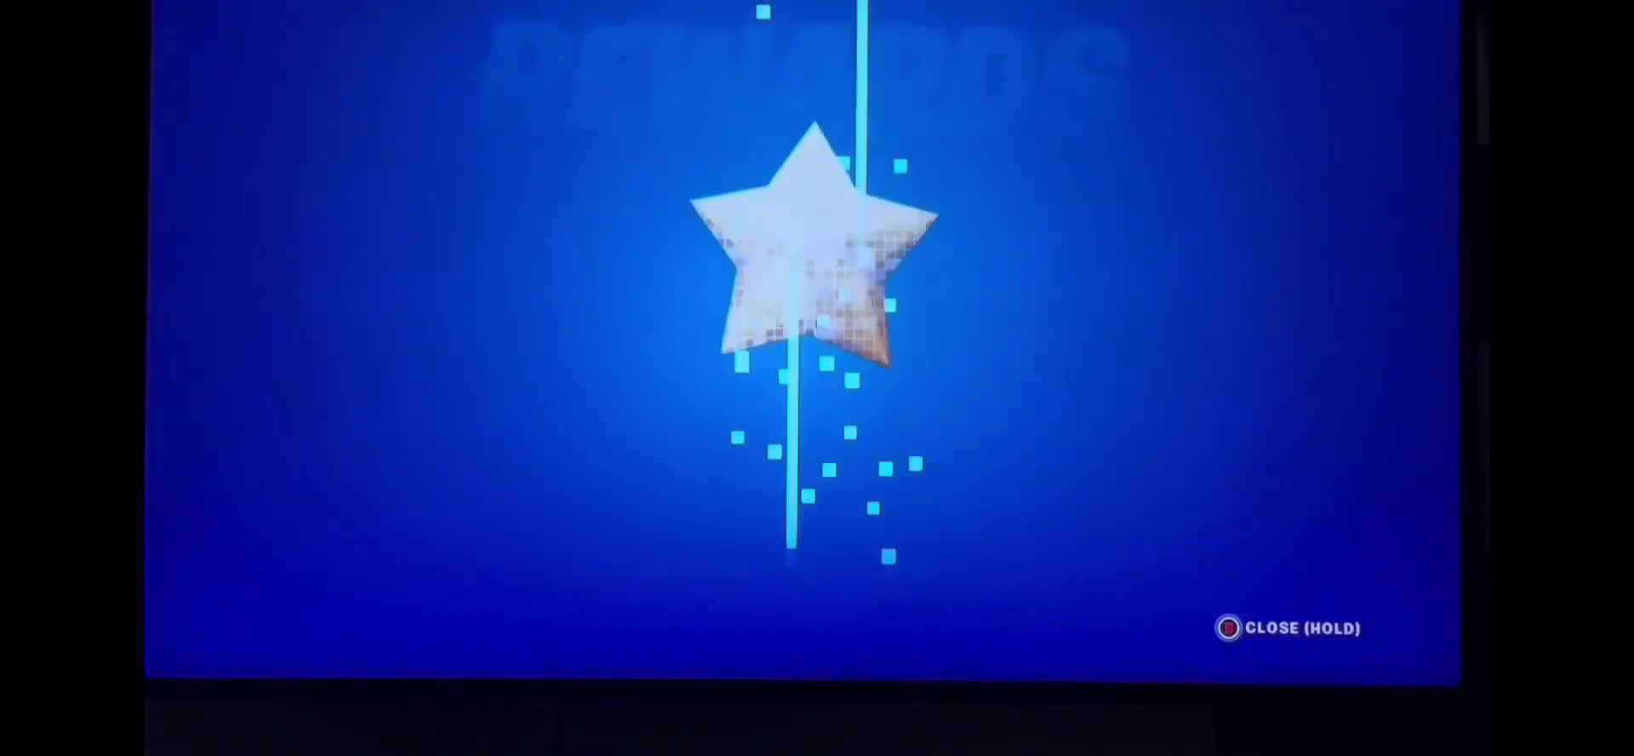
- Claim the level-up reward, then page the Battle Pass to page 11 and select Lorenzo the Dashing
key("Return")
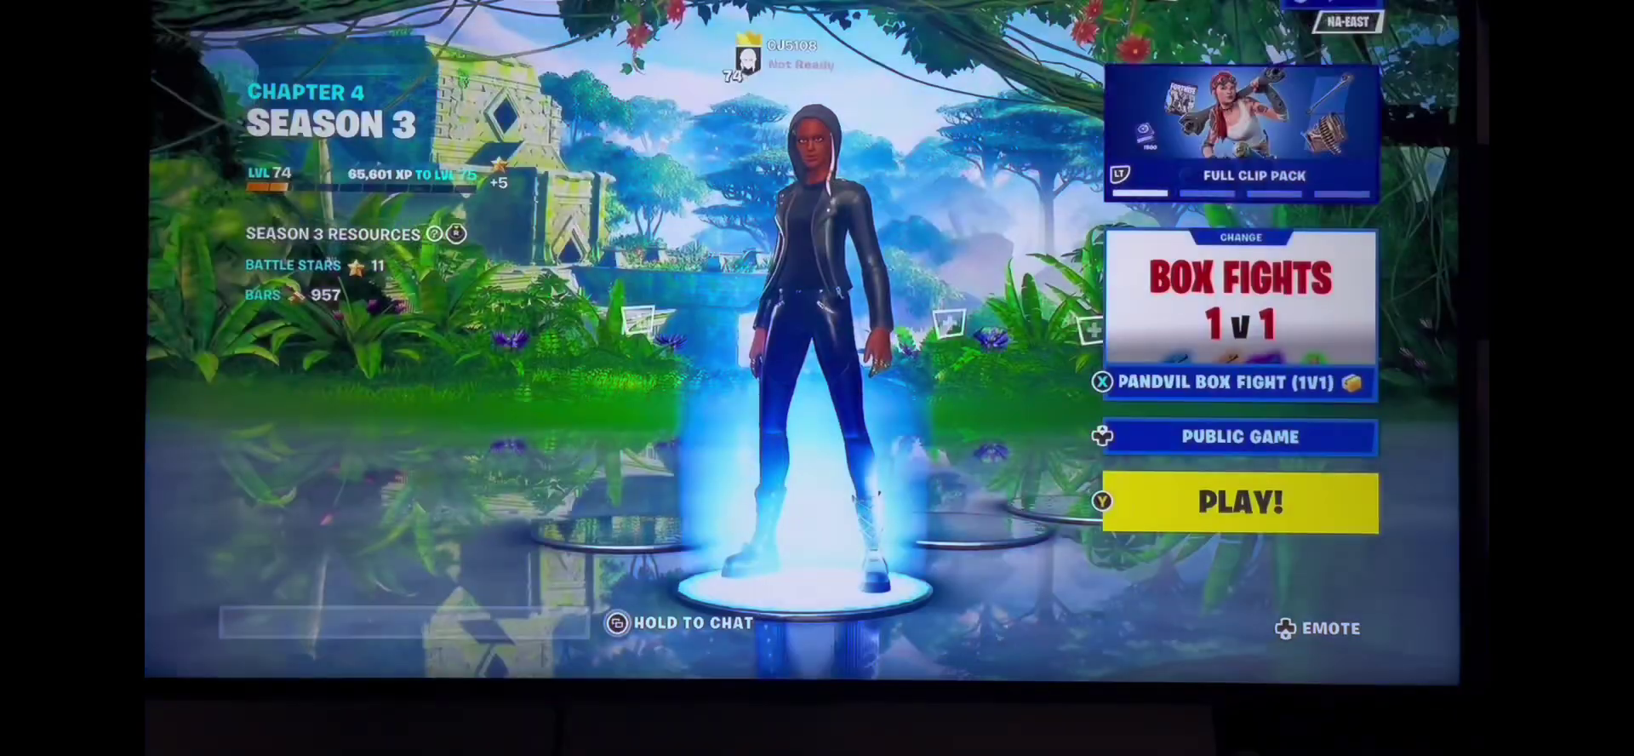
key("Right")
key("Return")
key("Page_Down")
key("Page_Down")
key("Page_Down")
key("Page_Down")
key("Page_Down")
key("Right")
key("Right")
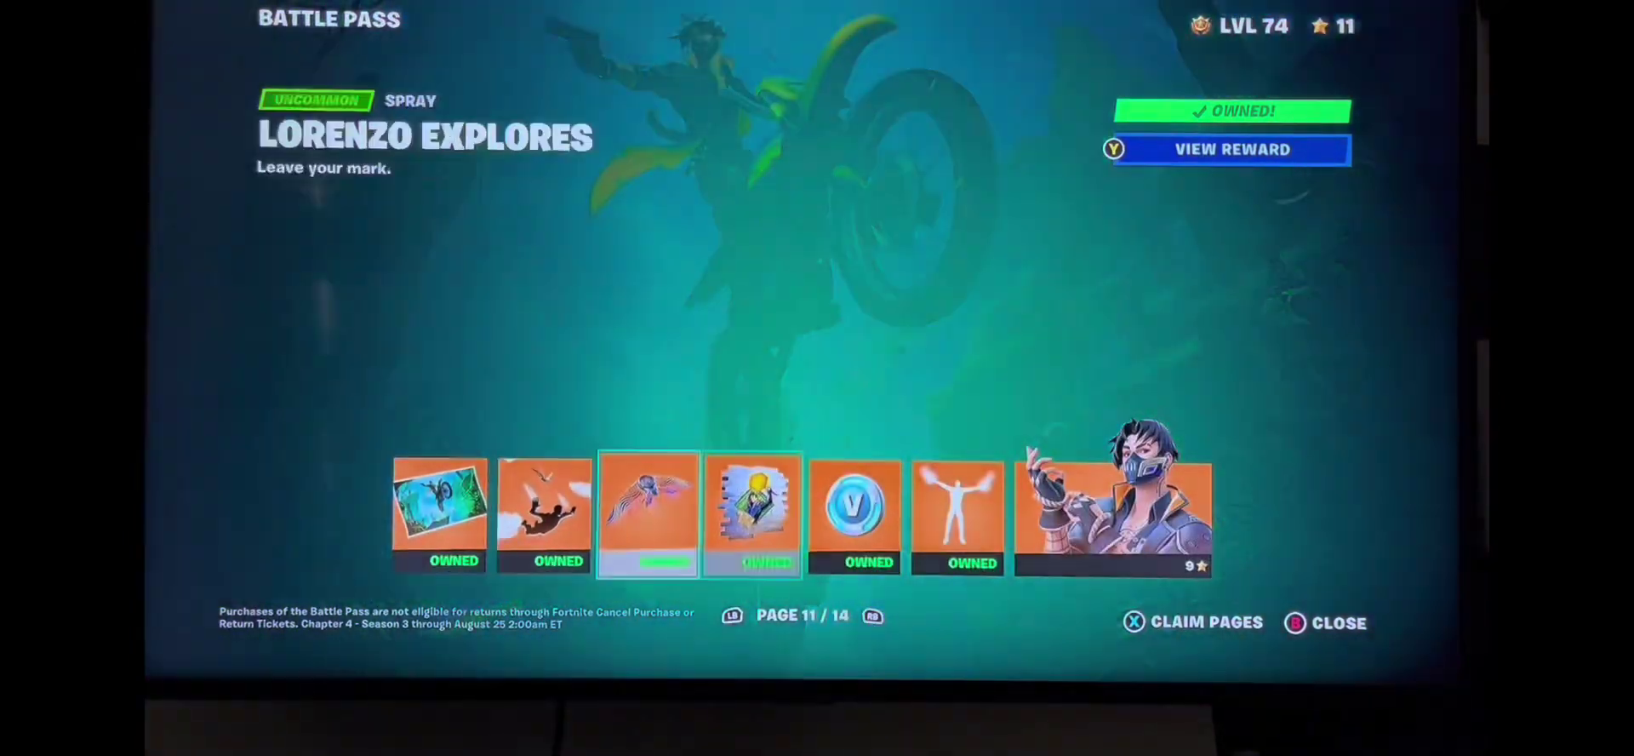